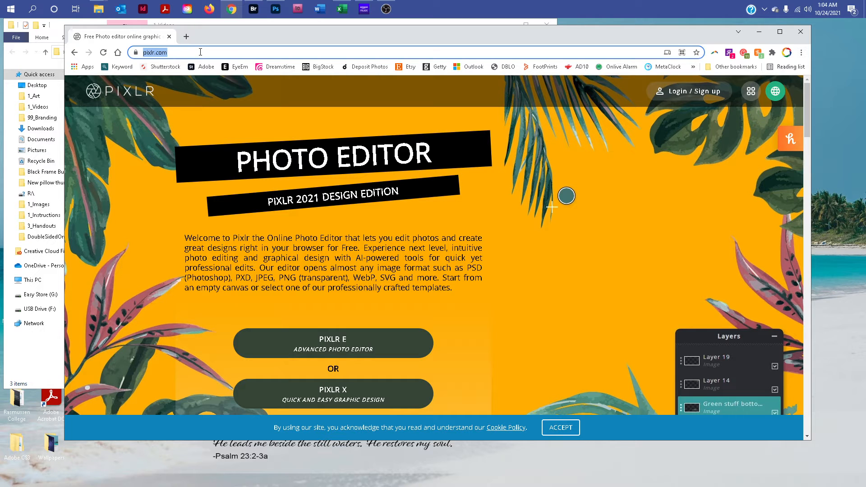
Open the DoubleSided_RoundOrnament template with transparent ornament cutouts in Pixlr X at its original 3600 x 2400 size
click(346, 392)
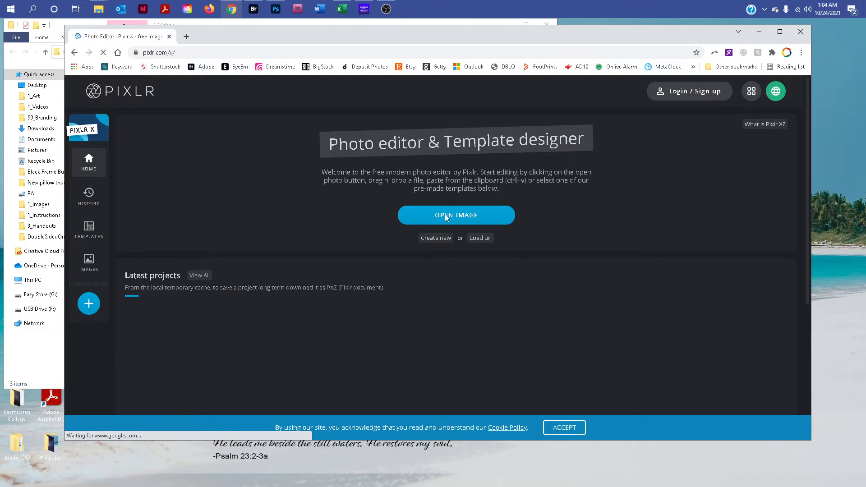
click(456, 215)
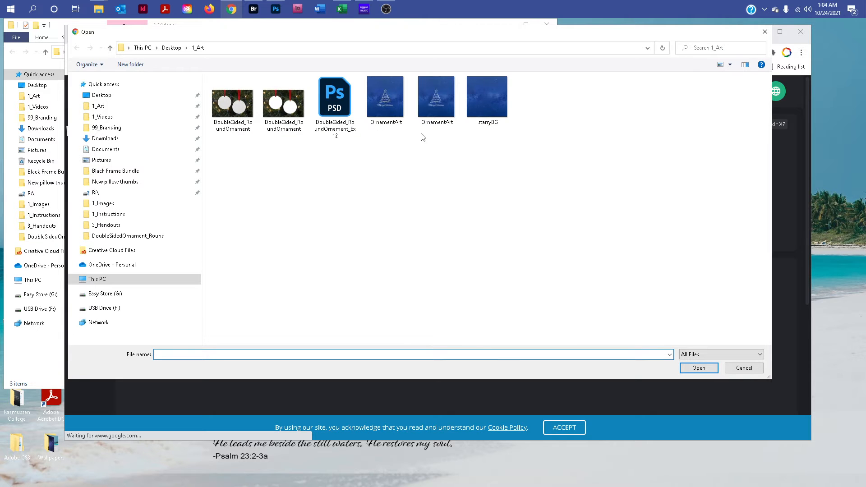
click(283, 103)
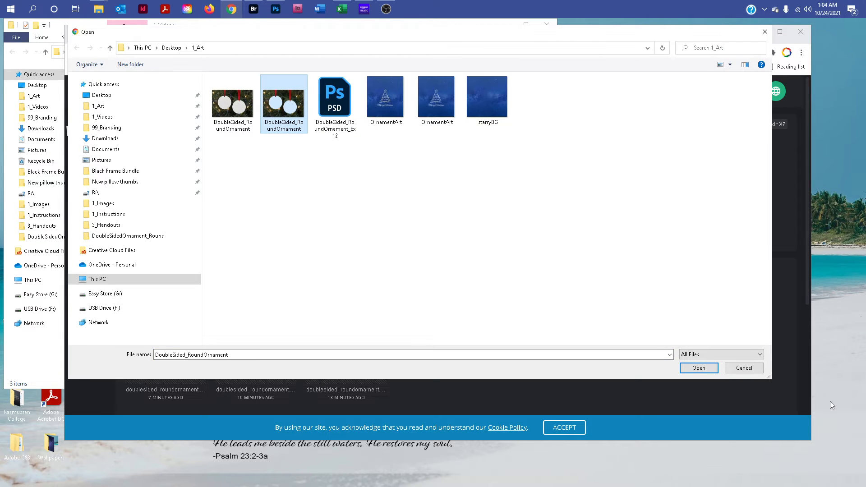
key(Return)
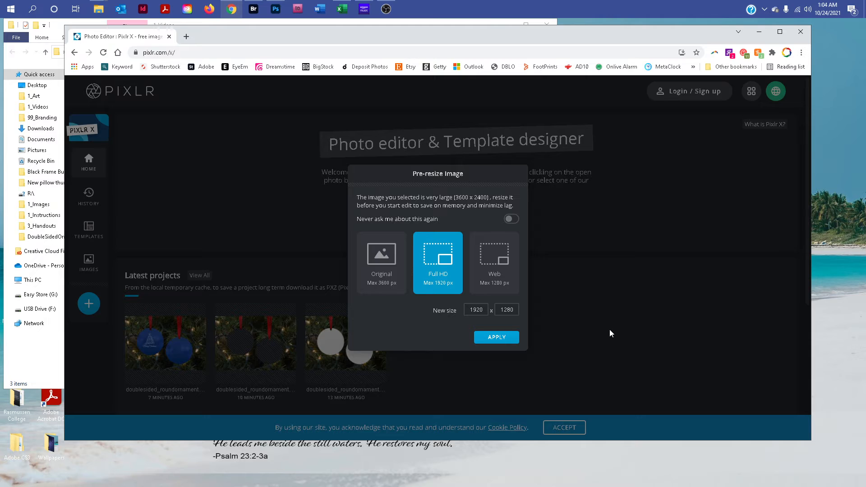
click(380, 253)
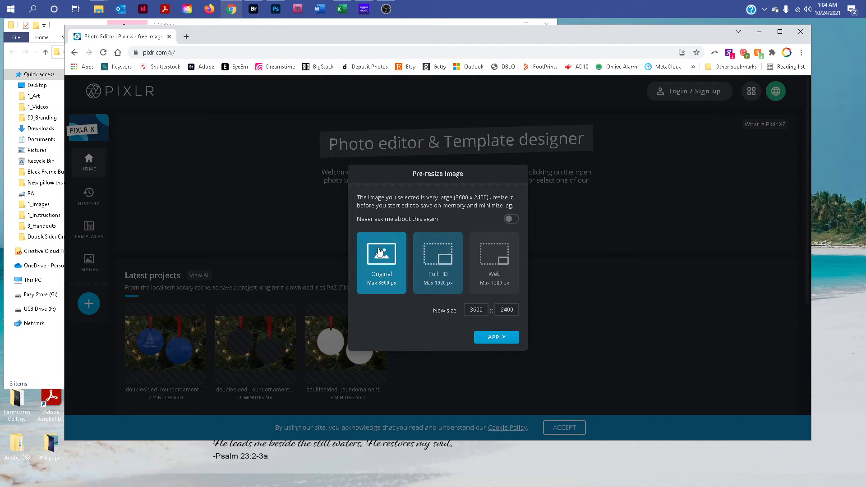
click(493, 342)
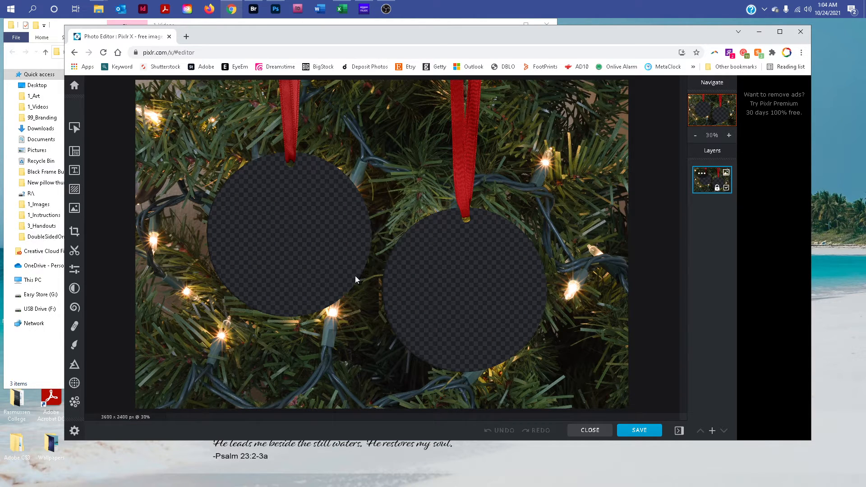
Add the OrnamentArt image from the 1_Art folder to the template as a new layer
click(77, 209)
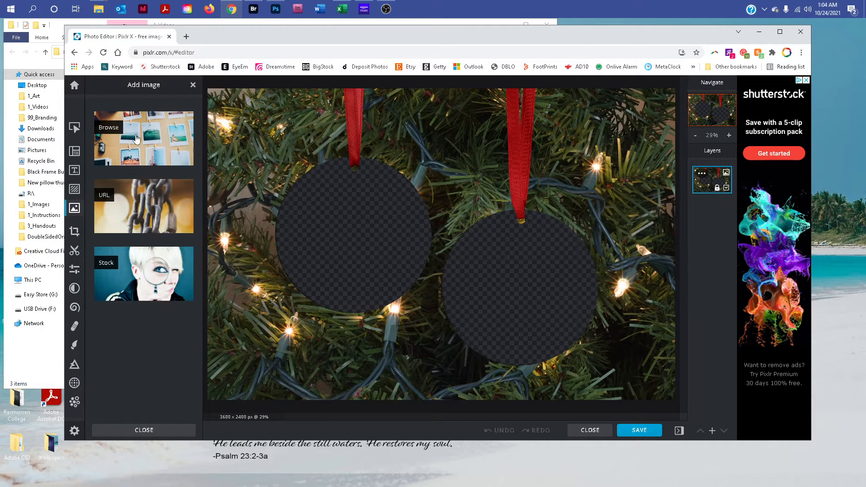
click(136, 134)
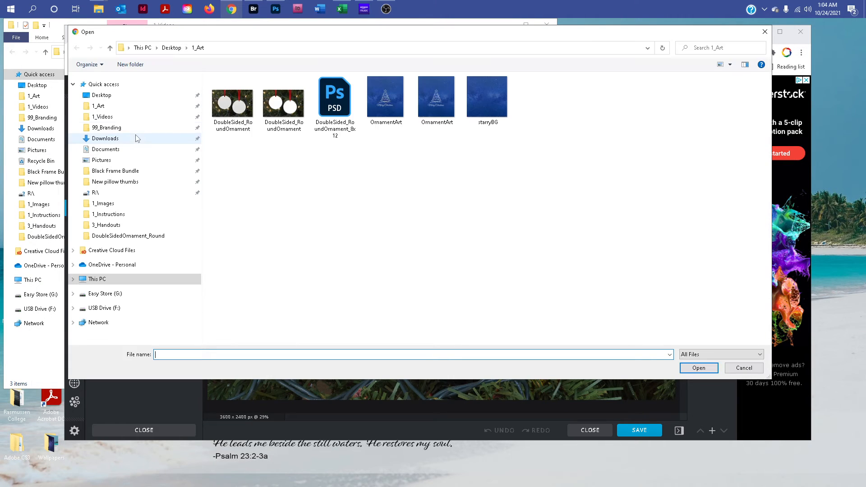
click(397, 99)
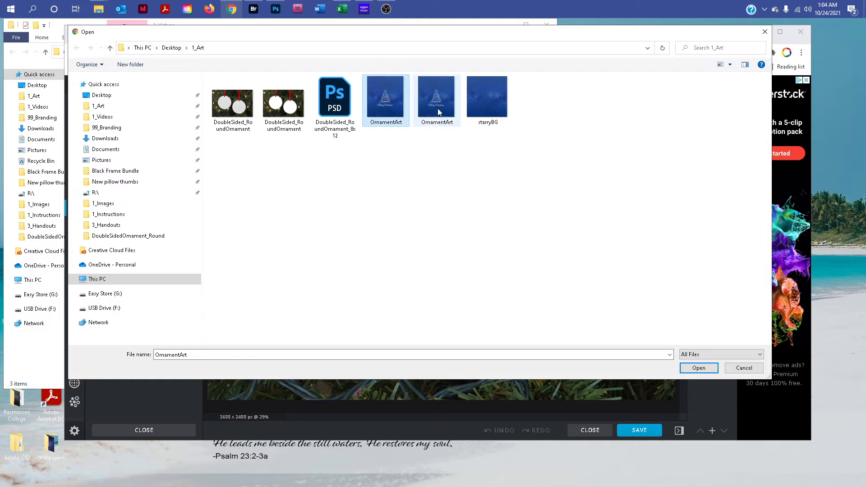
click(698, 368)
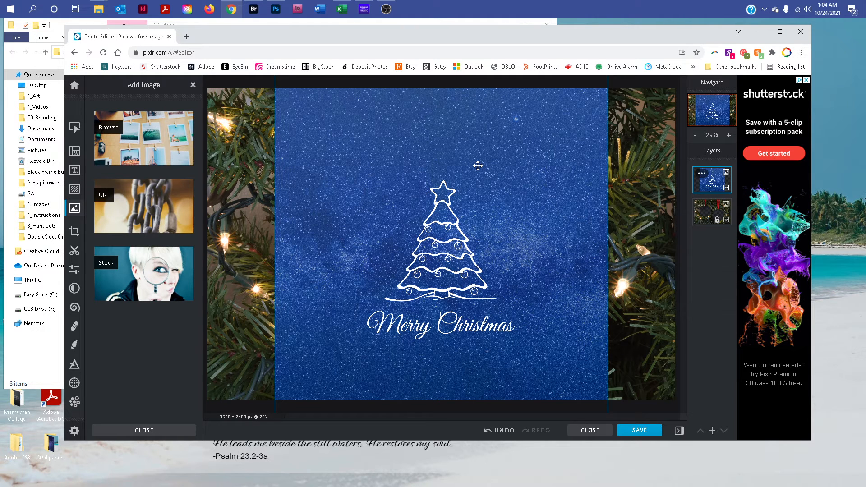
Scale down the Merry Christmas art and position it so it fully covers the left ornament with the tree centred
scroll(477, 165, down, 2)
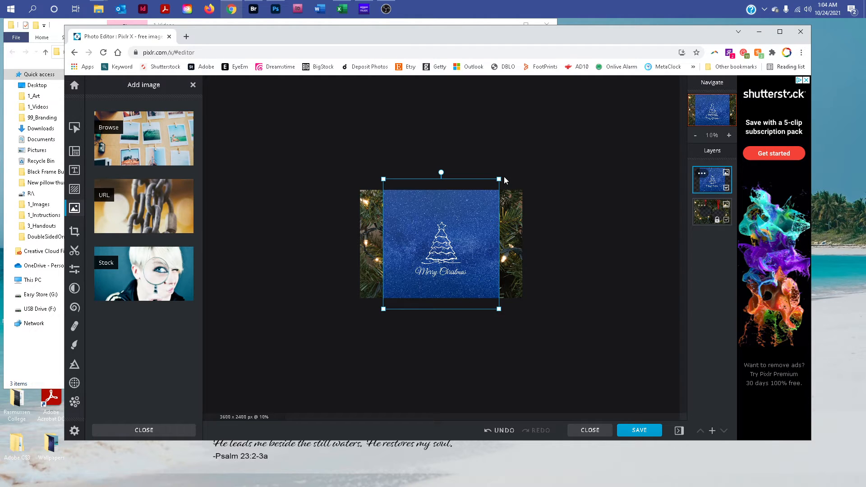
drag(499, 179, 446, 251)
drag(411, 277, 406, 243)
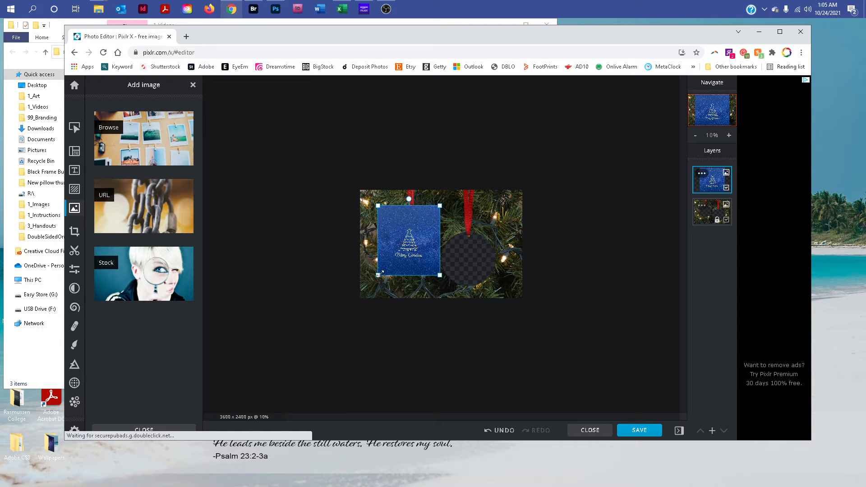
drag(380, 274, 383, 271)
drag(415, 228, 415, 226)
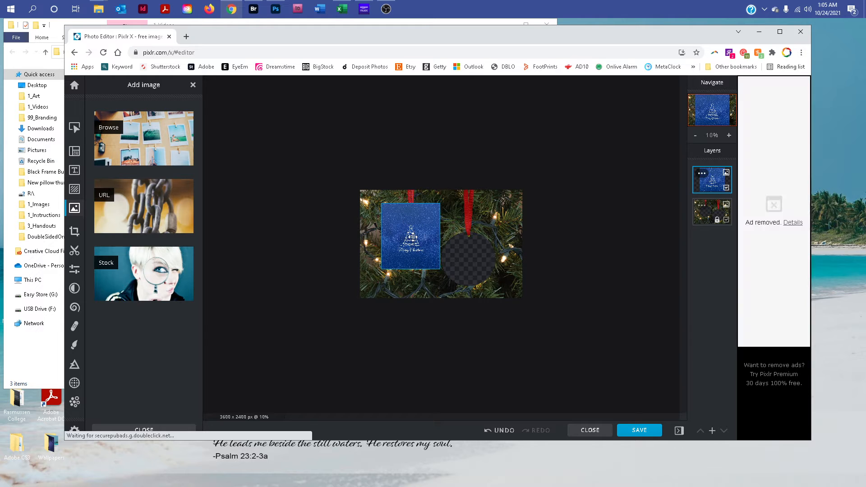
mouse_move(406, 231)
mouse_down()
mouse_move(396, 266)
mouse_move(410, 238)
mouse_up()
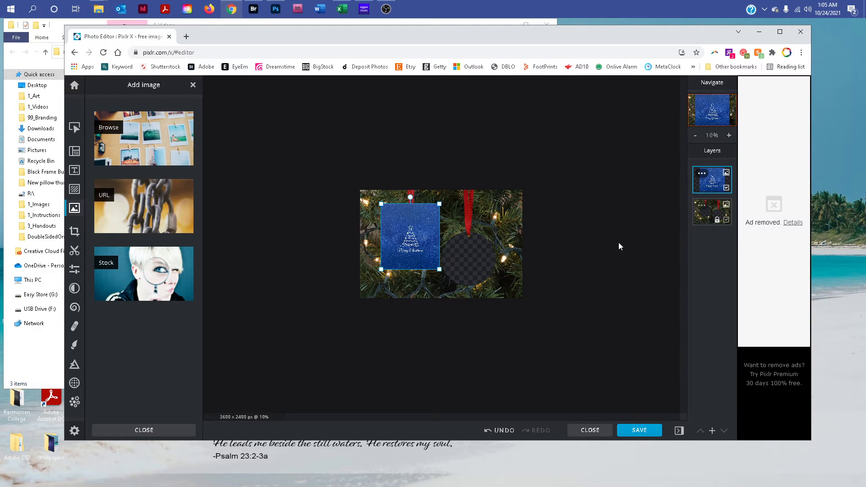
Move the Merry Christmas art layer beneath the ornament template layer
click(717, 221)
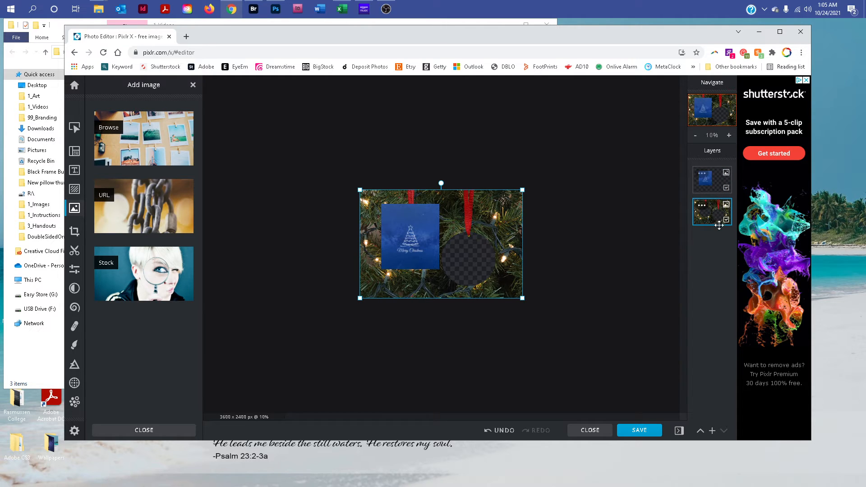
click(713, 181)
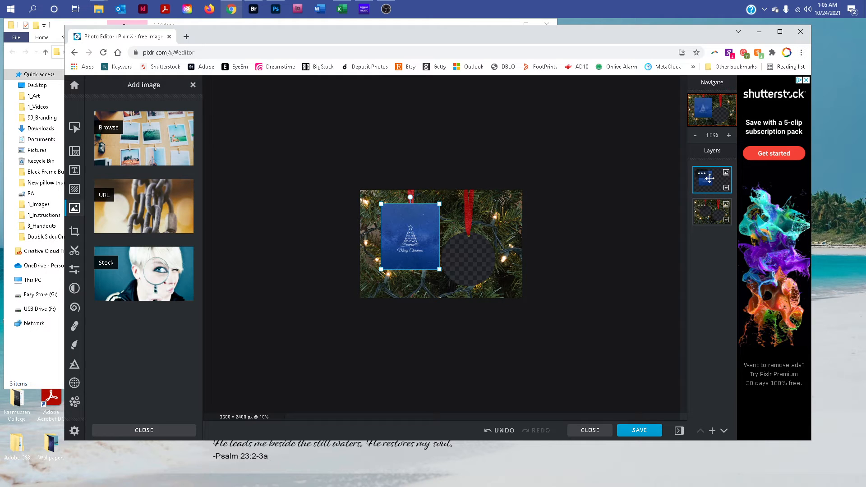
drag(715, 180, 715, 216)
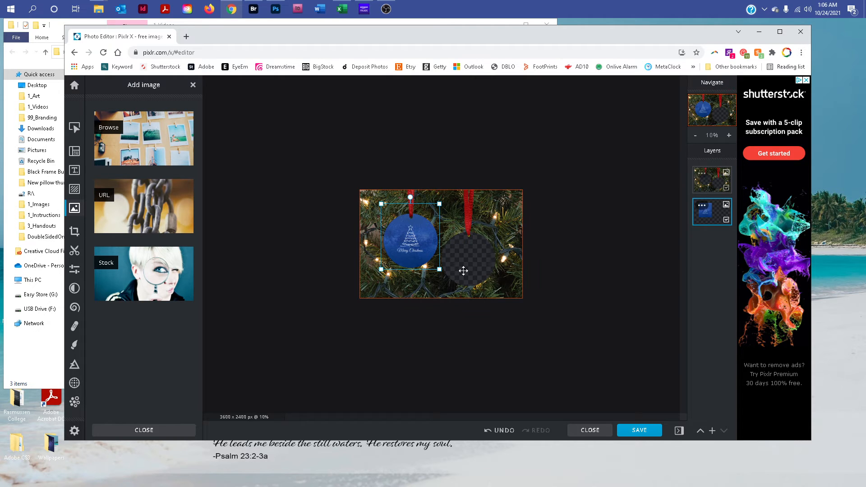
Add the starryBG image from the 1_Art folder to the design as a new layer
click(136, 143)
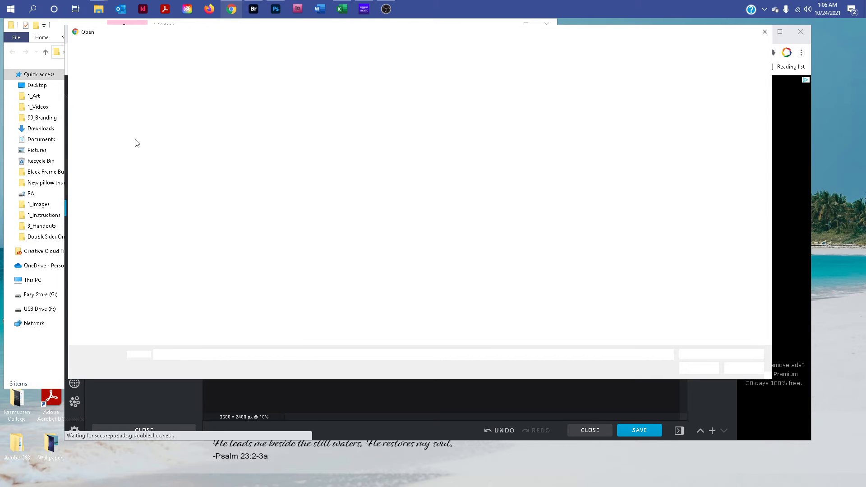
click(489, 106)
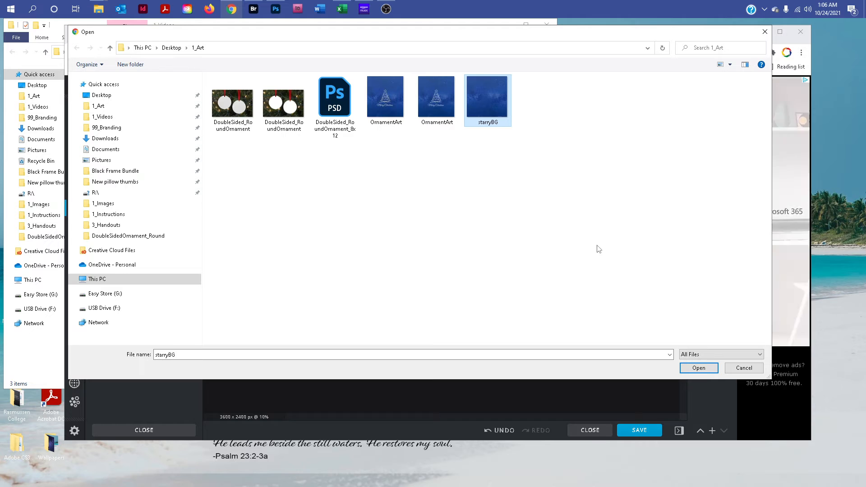
click(699, 368)
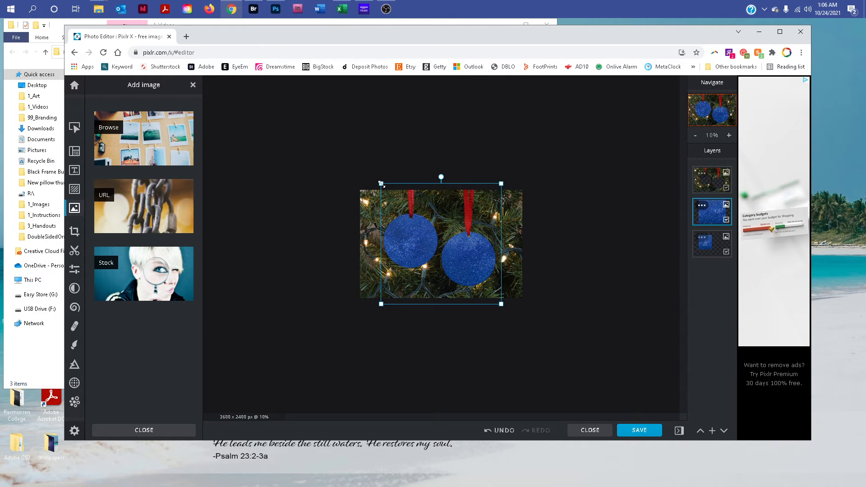
Shrink the starry background to slightly larger than the right ornament and bring its layer above the template
drag(380, 184, 443, 228)
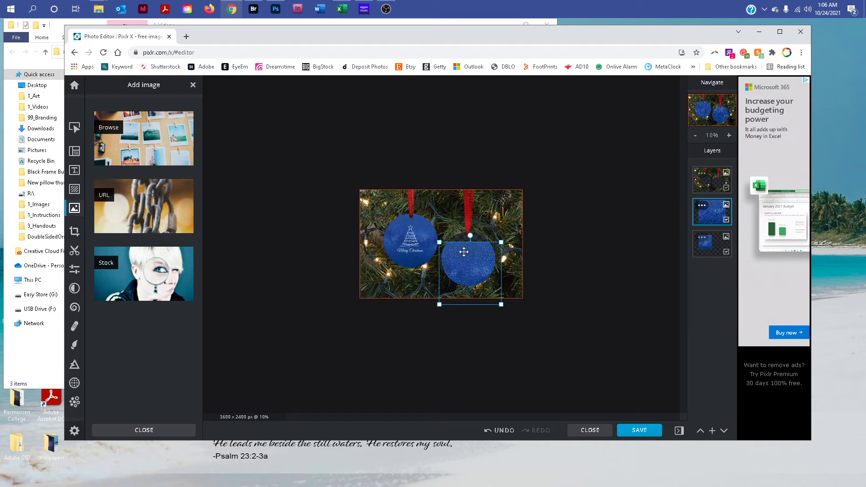
drag(464, 252, 470, 247)
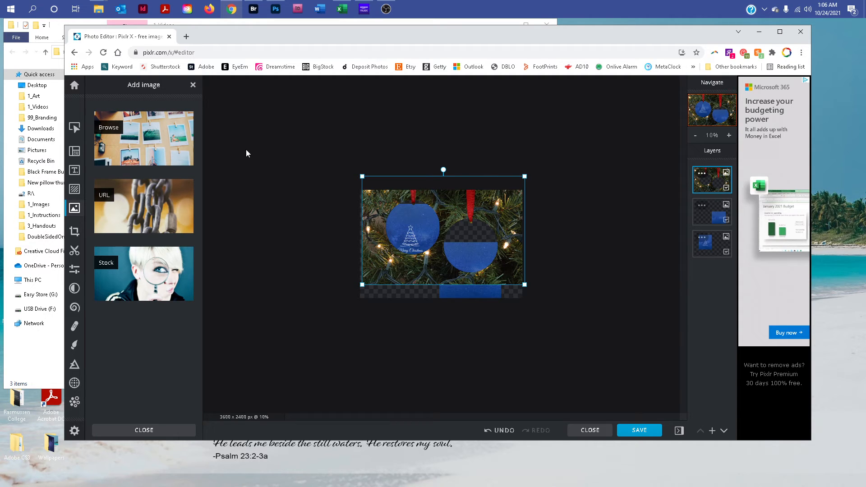
key(ctrl+z)
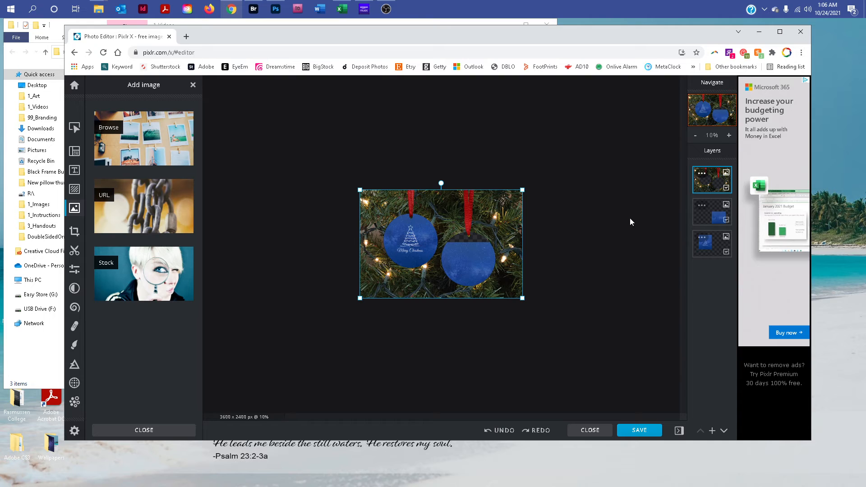
click(713, 225)
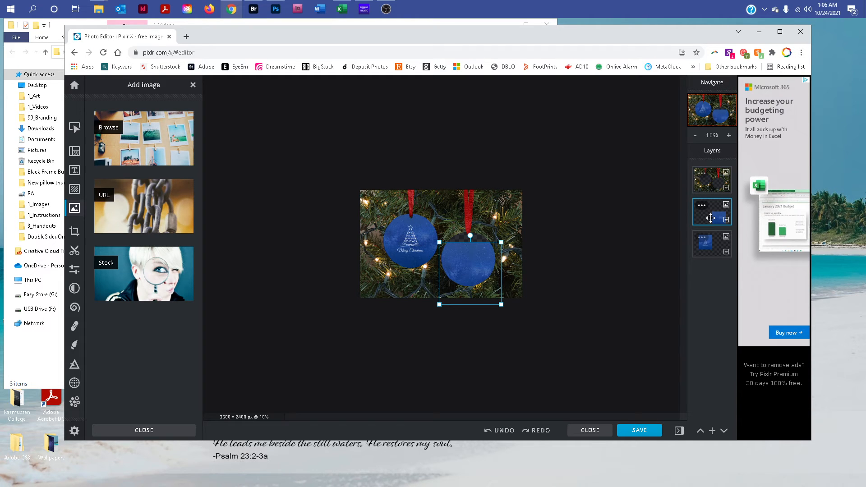
drag(710, 218, 709, 190)
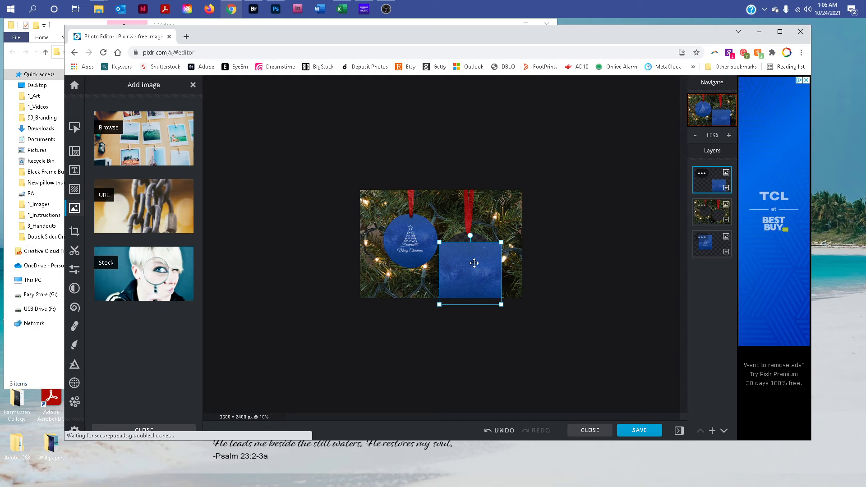
Fit the starry background over the whole right ornament and move its layer beneath the template layer
drag(474, 262, 471, 245)
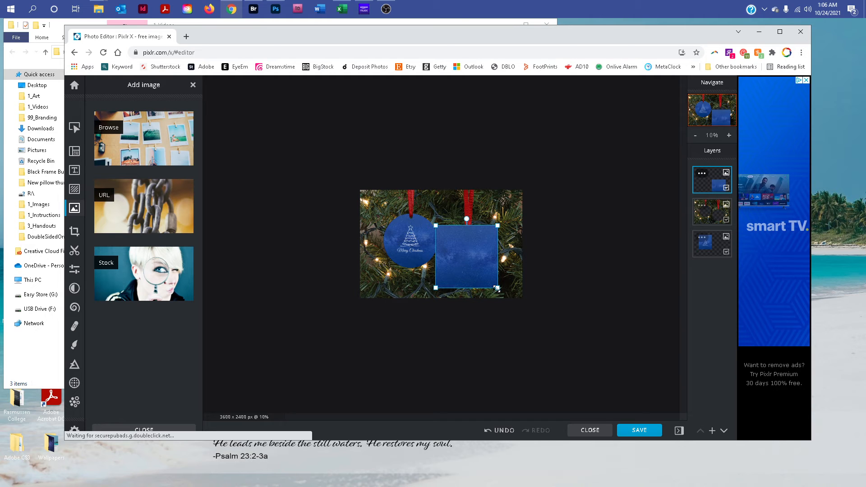
drag(496, 288, 488, 279)
drag(467, 245, 473, 253)
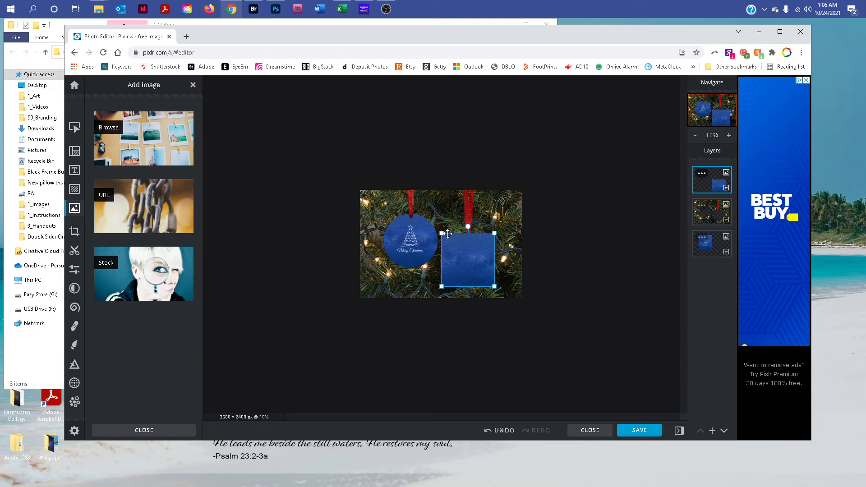
drag(447, 233, 443, 228)
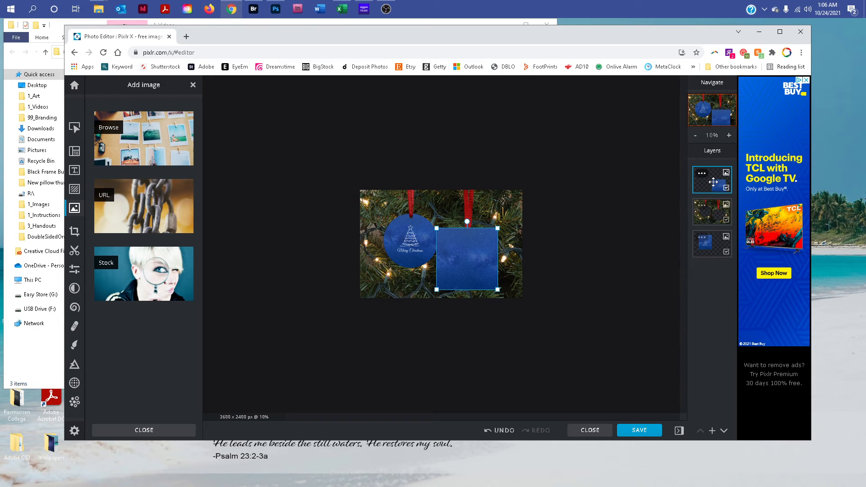
drag(713, 182, 719, 213)
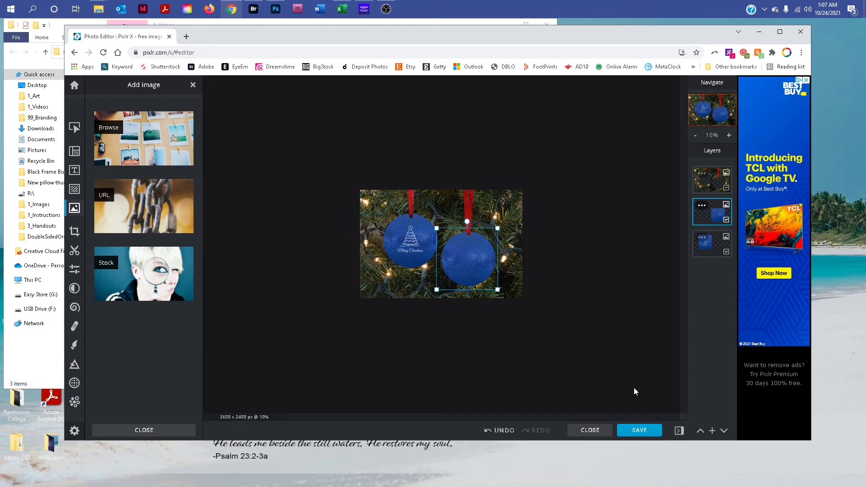
Download the finished design as the JPG DoubleSided_RoundOrnament at 100% quality and 3600 x 2400
click(626, 432)
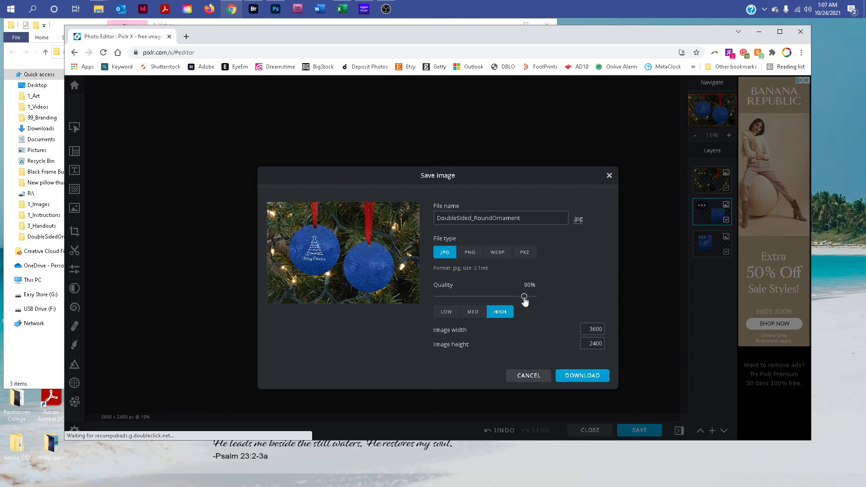
drag(524, 297, 540, 296)
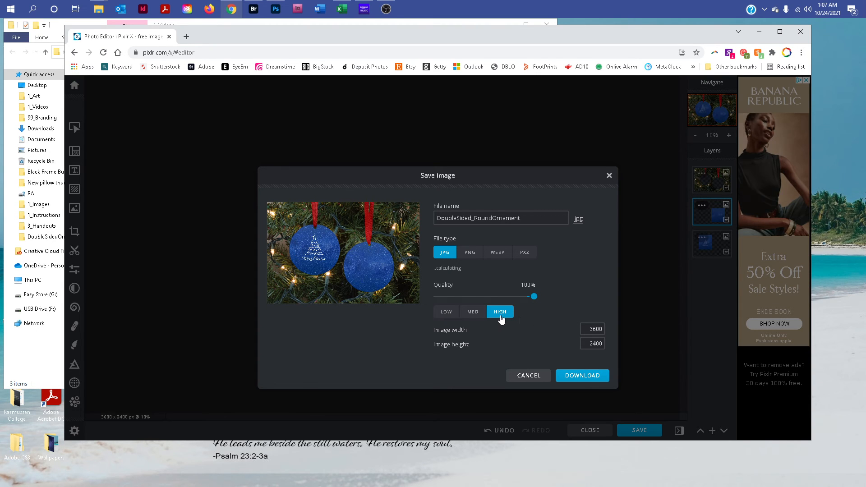
click(581, 376)
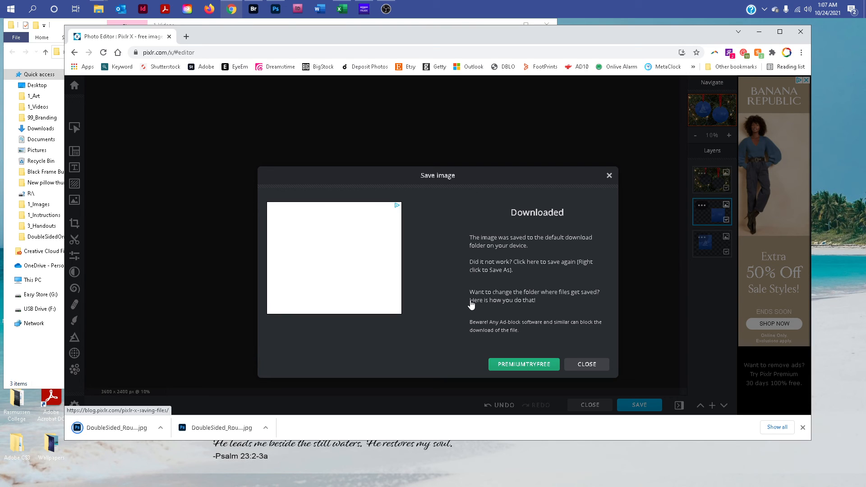
click(586, 364)
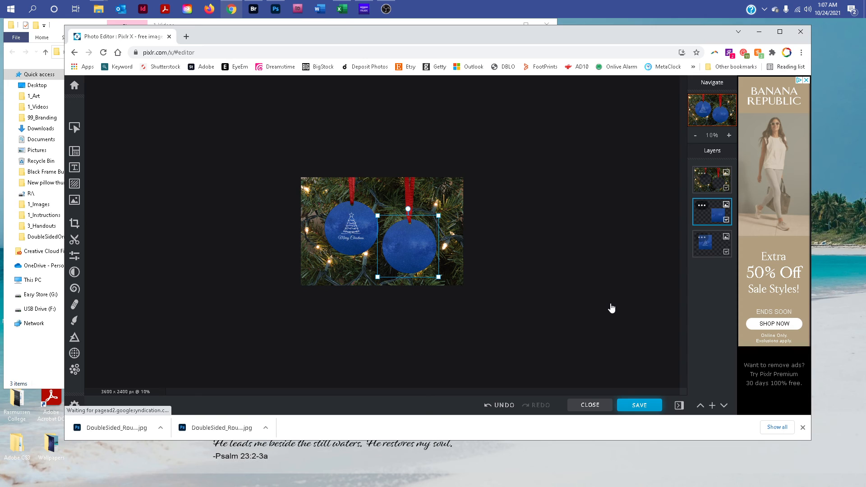
View the save options for the PXZ project format without downloading the file
key(ctrl+s)
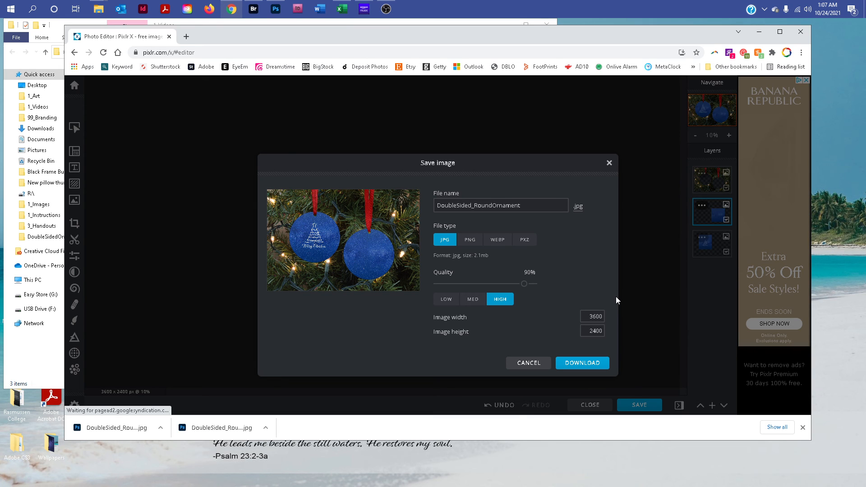
click(525, 240)
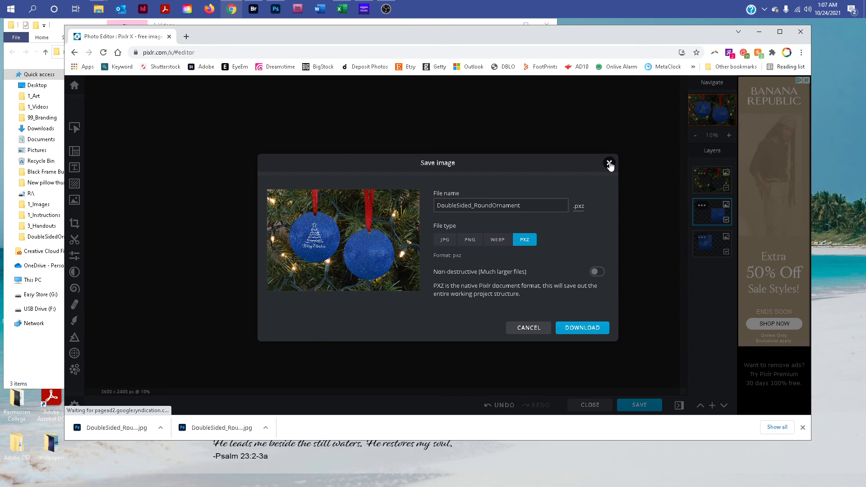
click(609, 164)
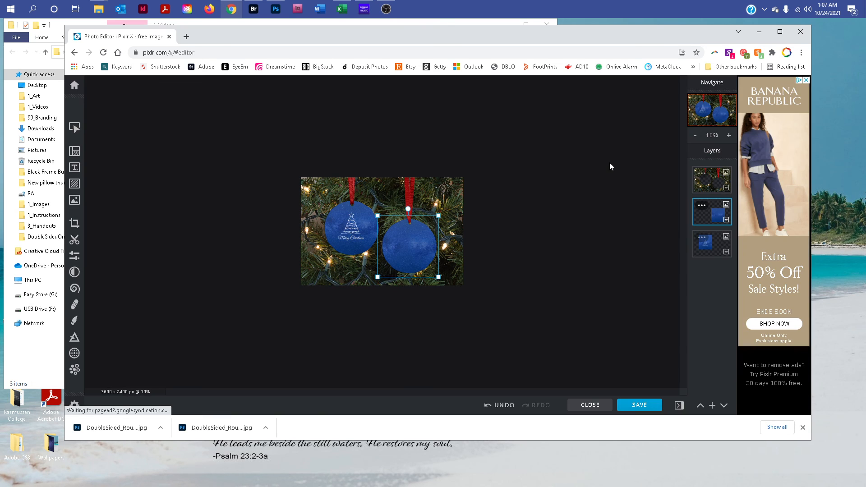